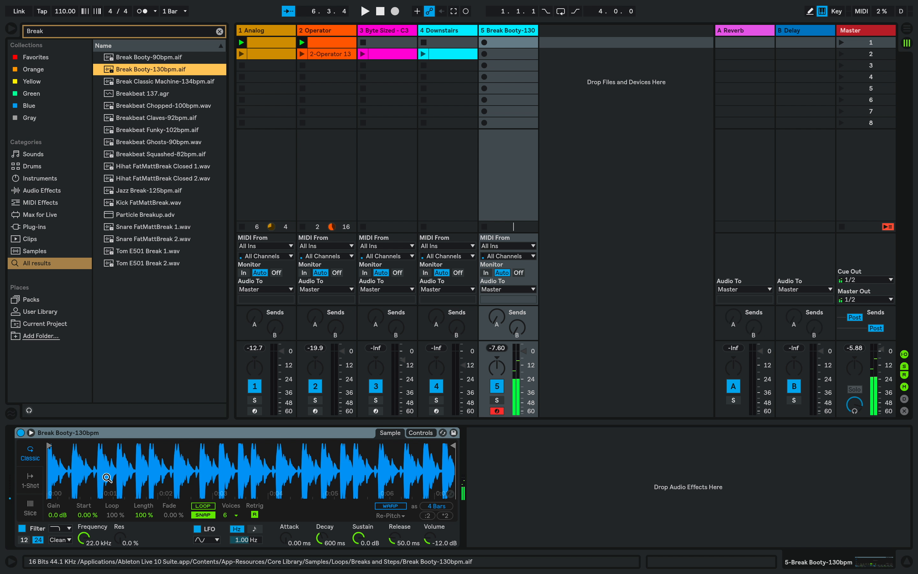
Set the computer keyboard octave to C3–D4, enable warping on the Break Booty-130bpm sample as 4 bars, and audition it.
key("x")
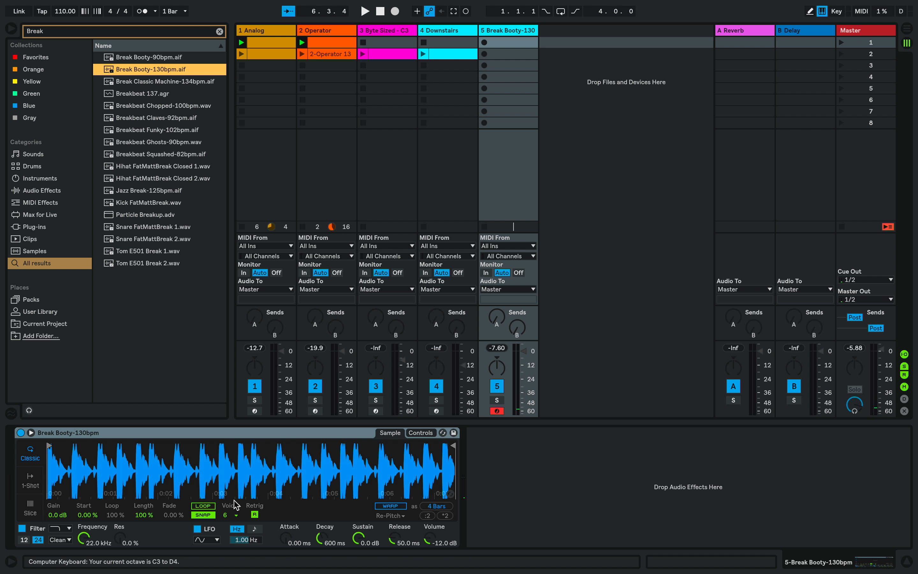
left_click(390, 507)
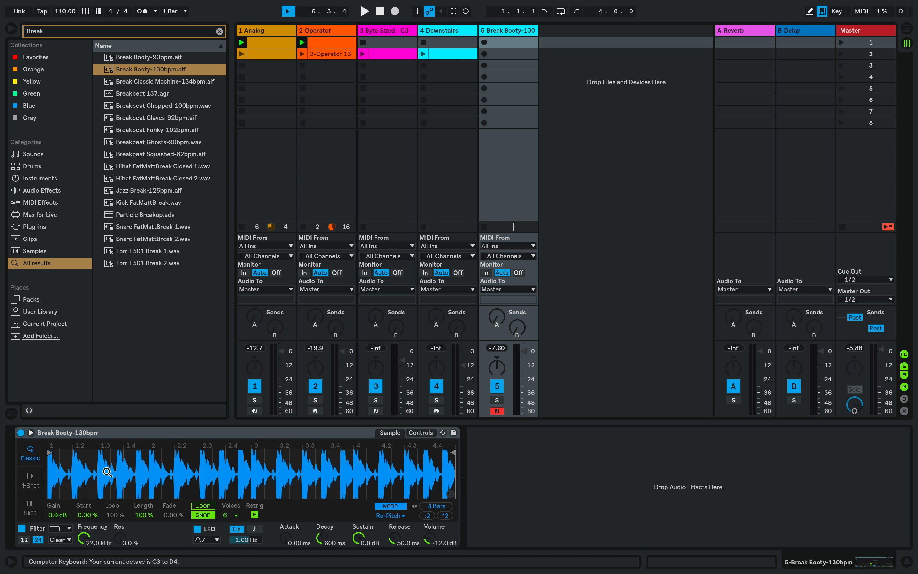
key("a")
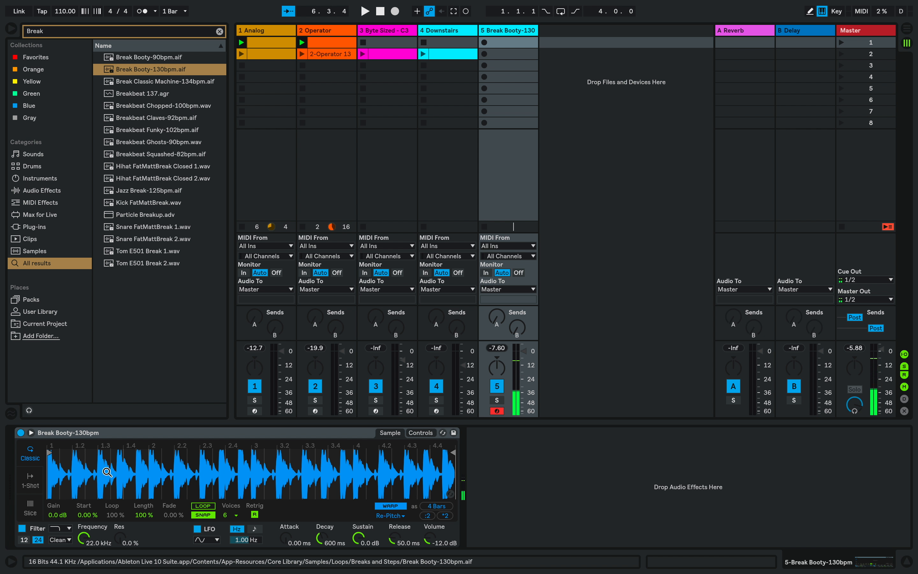
Trim the sample to a one-bar section from about 1.4 to 2.4, loop it and audition the result.
left_click_drag(49, 453, 134, 456)
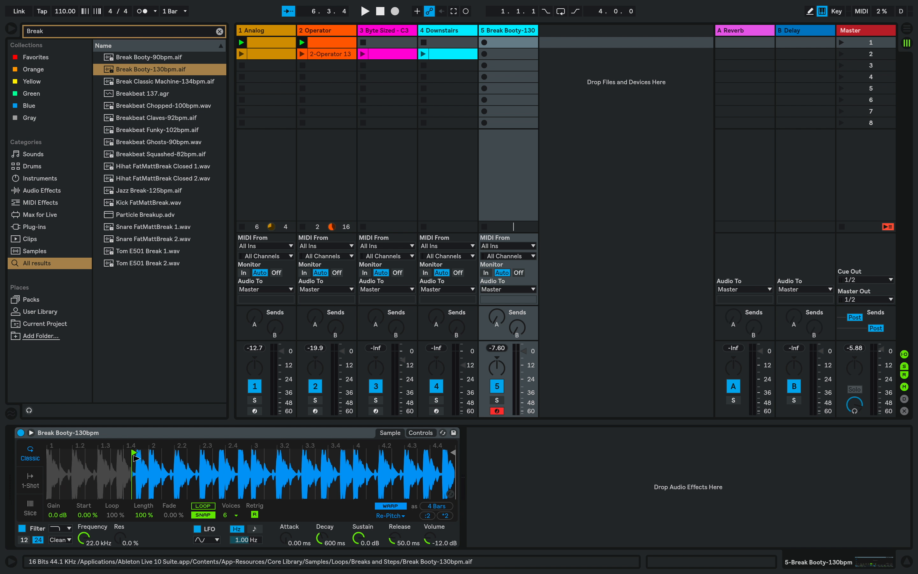
mouse_move(453, 453)
left_mouse_down()
mouse_move(205, 454)
mouse_move(236, 454)
left_mouse_up()
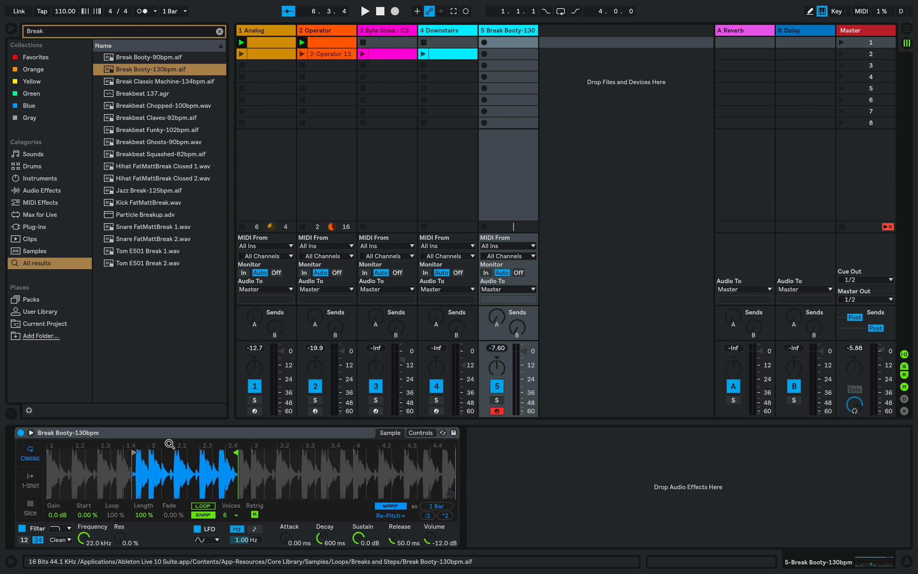
left_click(205, 506)
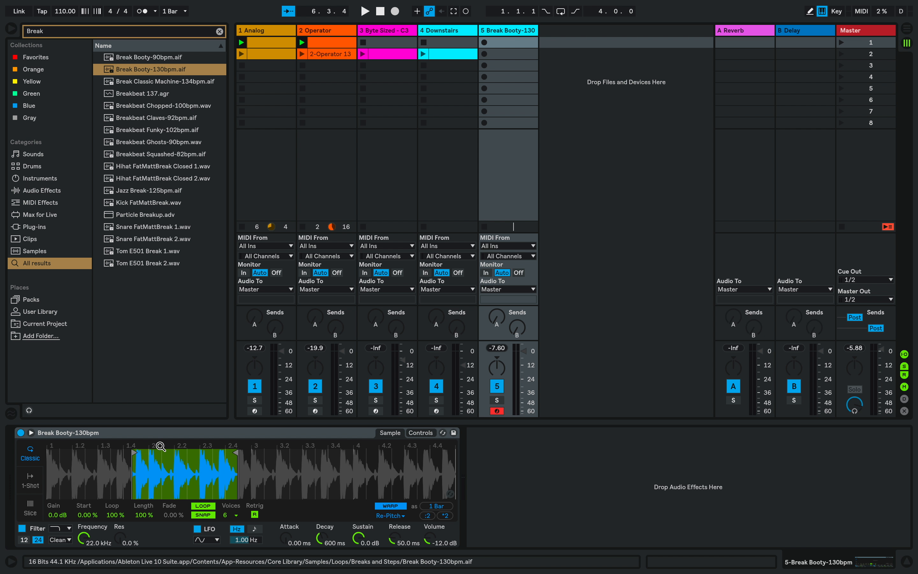
left_click_drag(160, 446, 161, 472)
left_click_drag(88, 453, 99, 453)
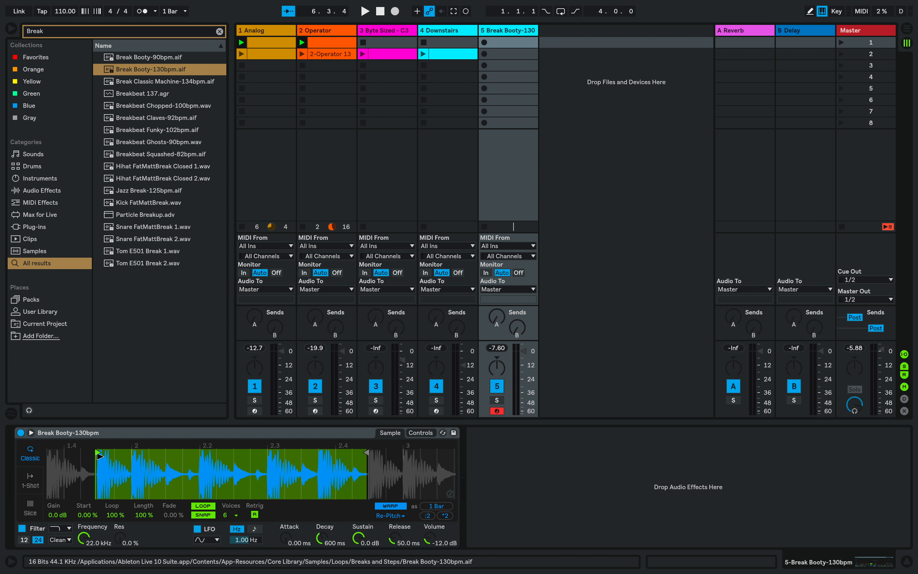
key("a")
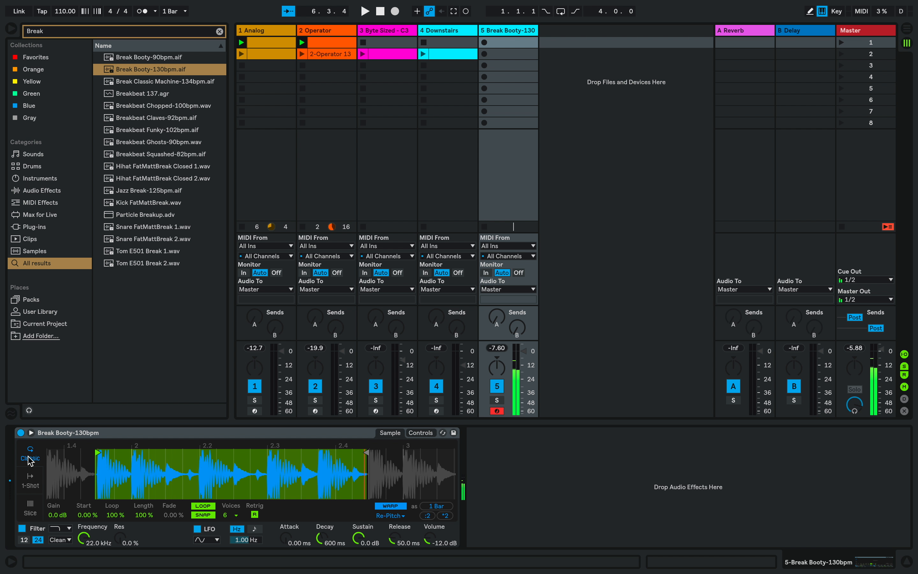
Audition the trimmed sample in 1-Shot mode and switch the sampler to Slice mode.
left_click(30, 481)
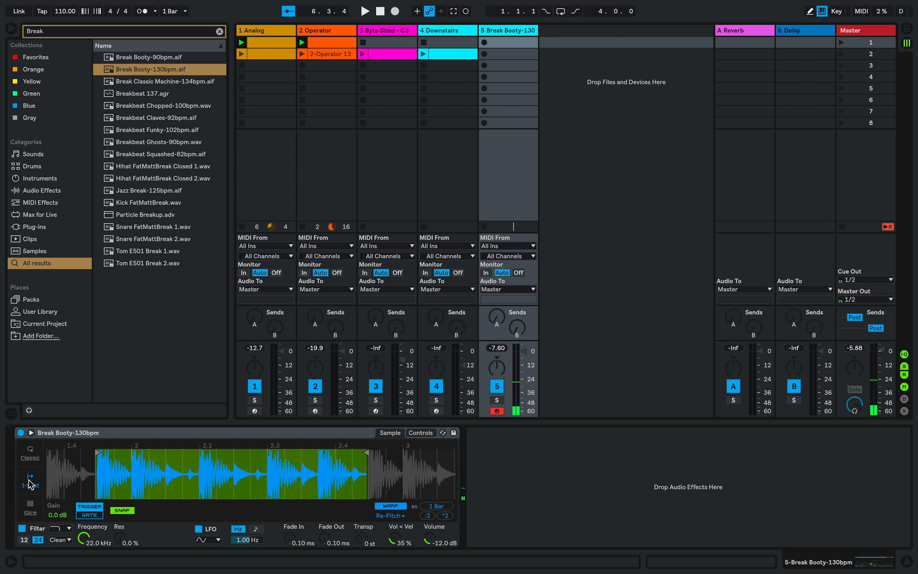
key("a")
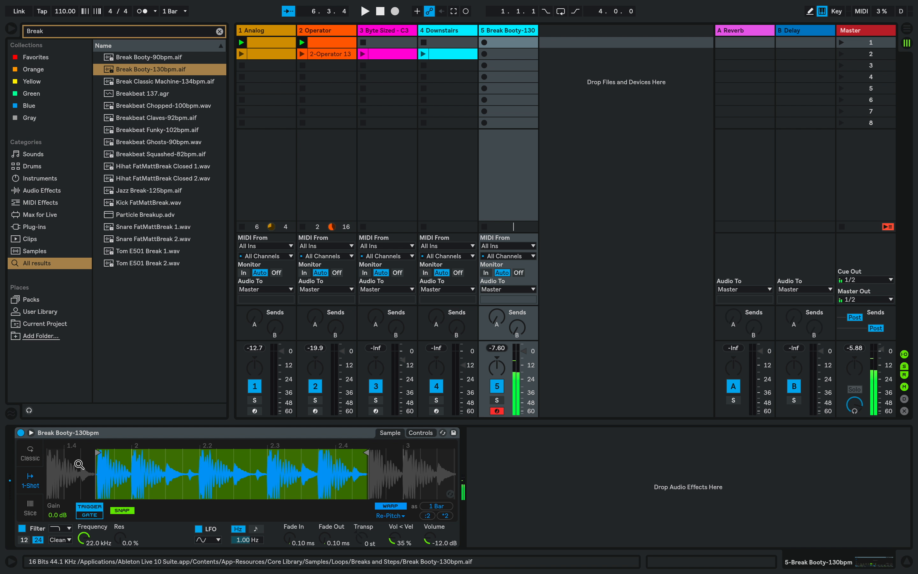
left_click(31, 508)
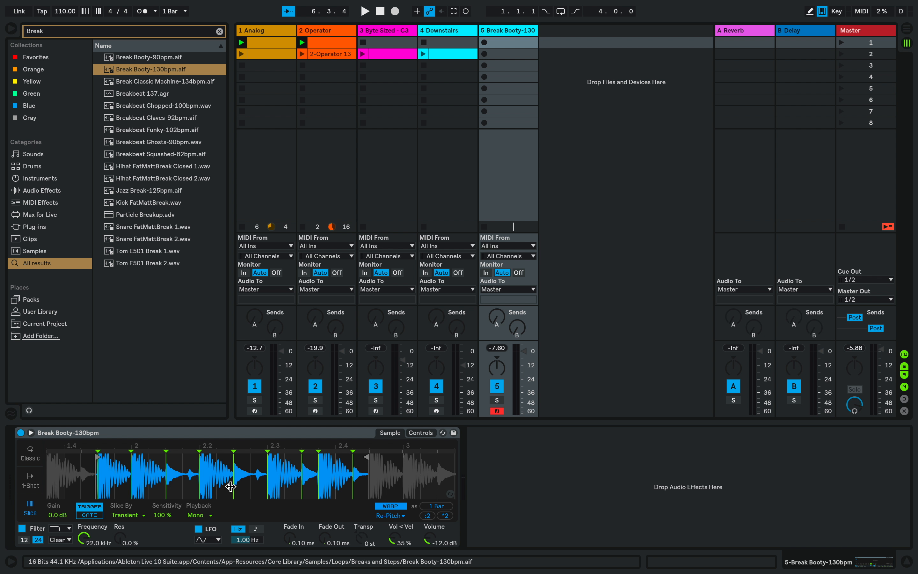
Set the warp mode to Complex and the slice playback to Poly.
left_click(390, 516)
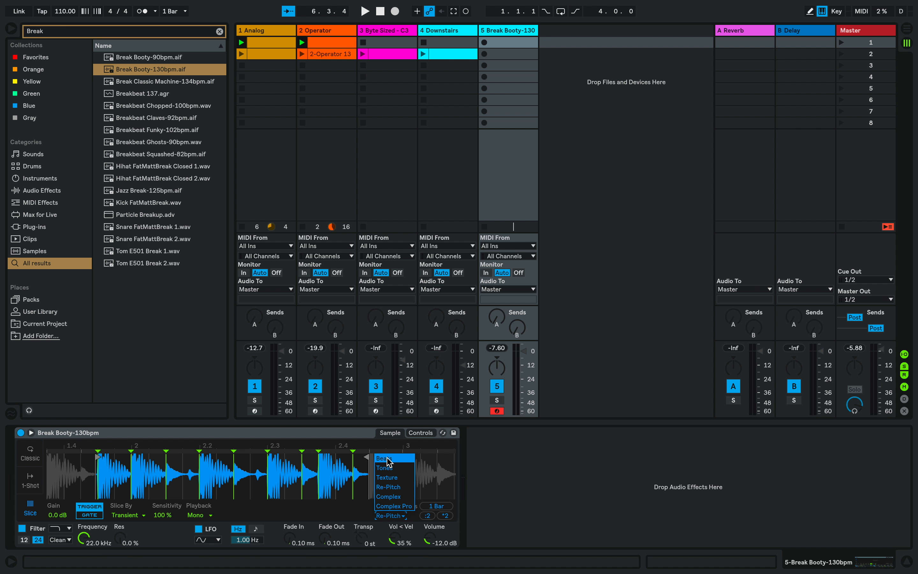
left_click(391, 497)
left_click(198, 515)
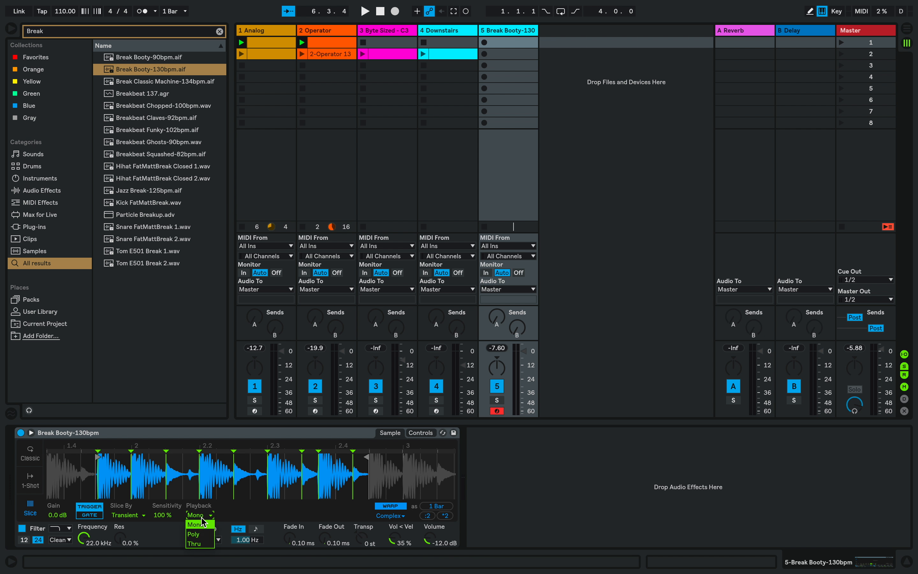
left_click(200, 535)
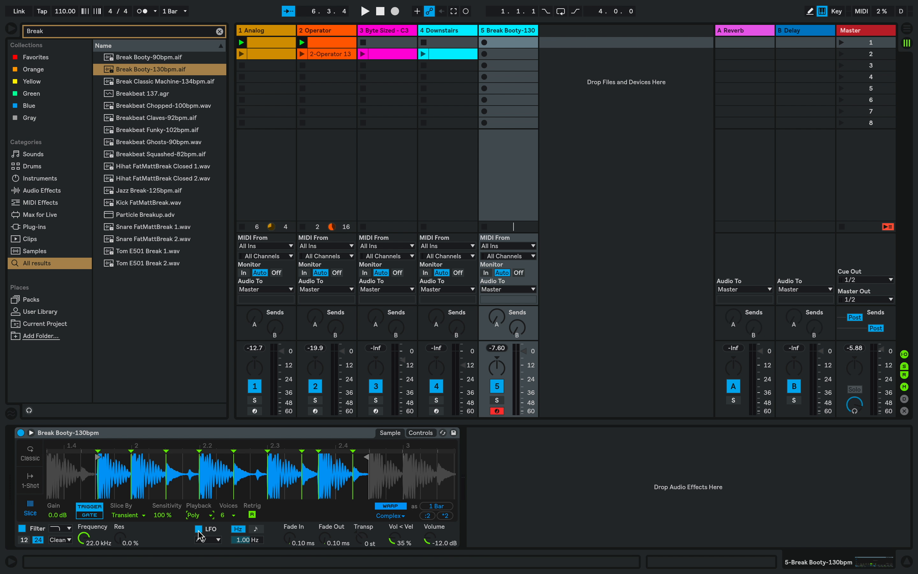
Keep slicing by Transient and lower the slice sensitivity to 41%.
left_click(127, 516)
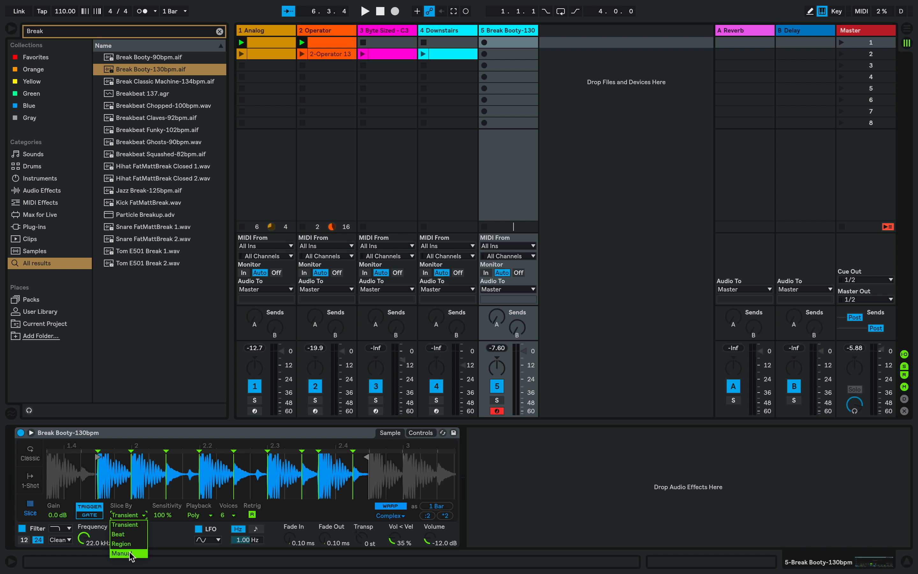
left_click(165, 535)
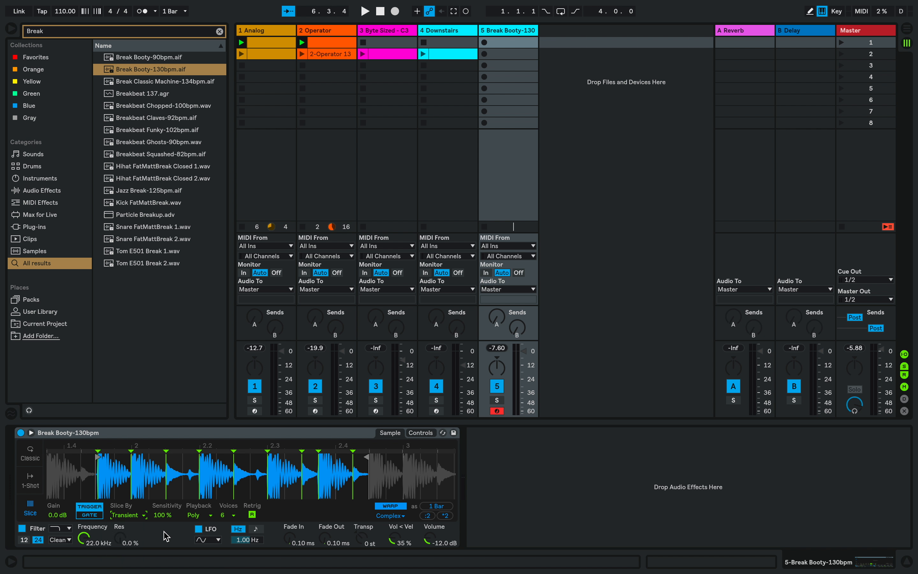
left_click_drag(165, 515, 165, 536)
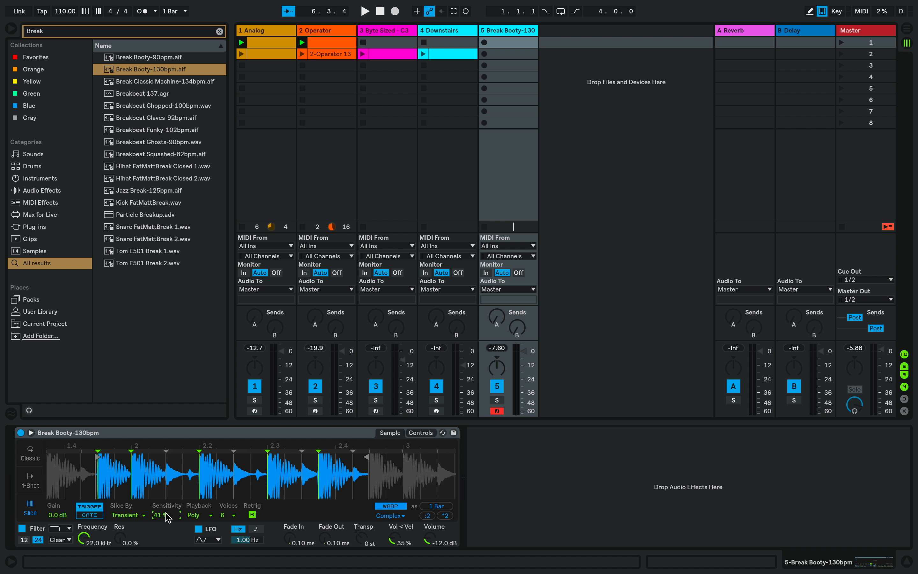
Try converting the slices to a Drum Rack, audition Slice 6, and undo the conversion.
right_click(199, 474)
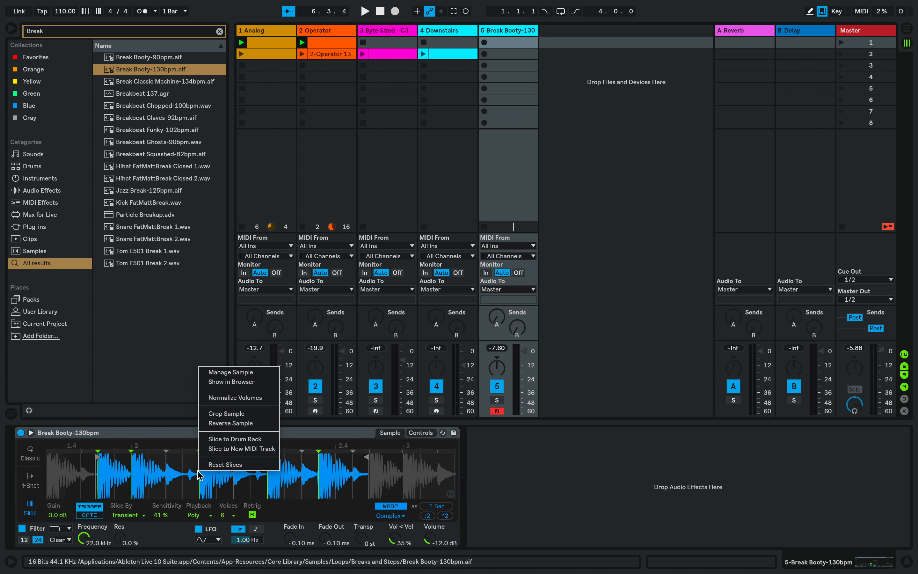
left_click(216, 440)
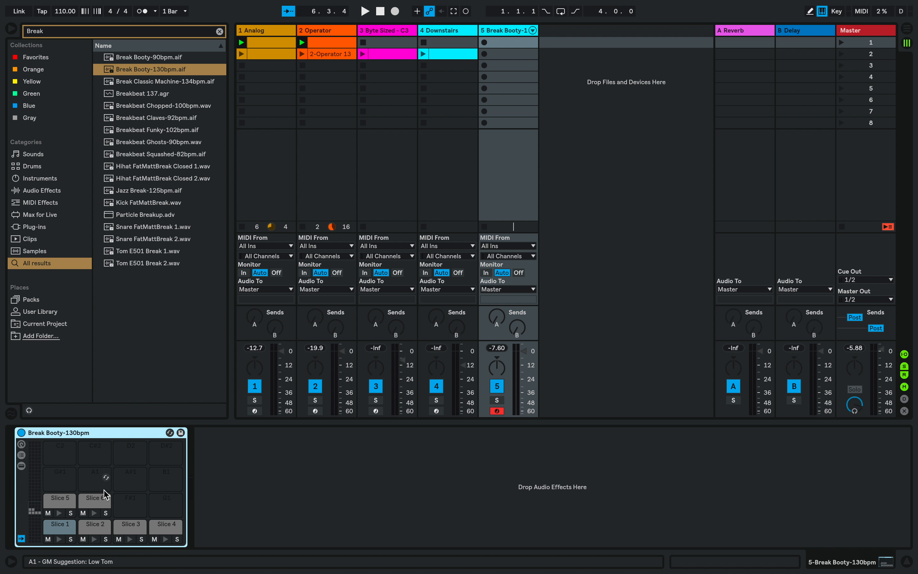
left_click(93, 512)
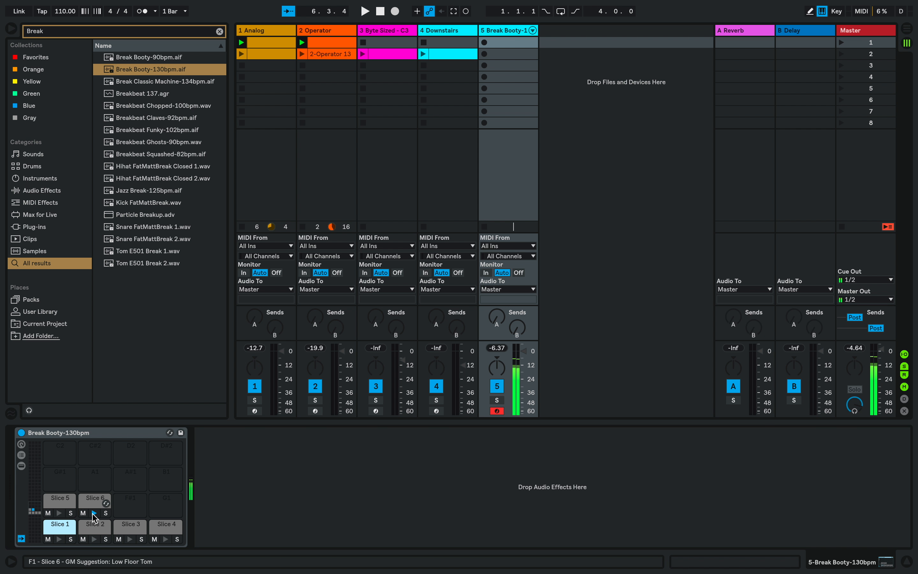
key("super+z")
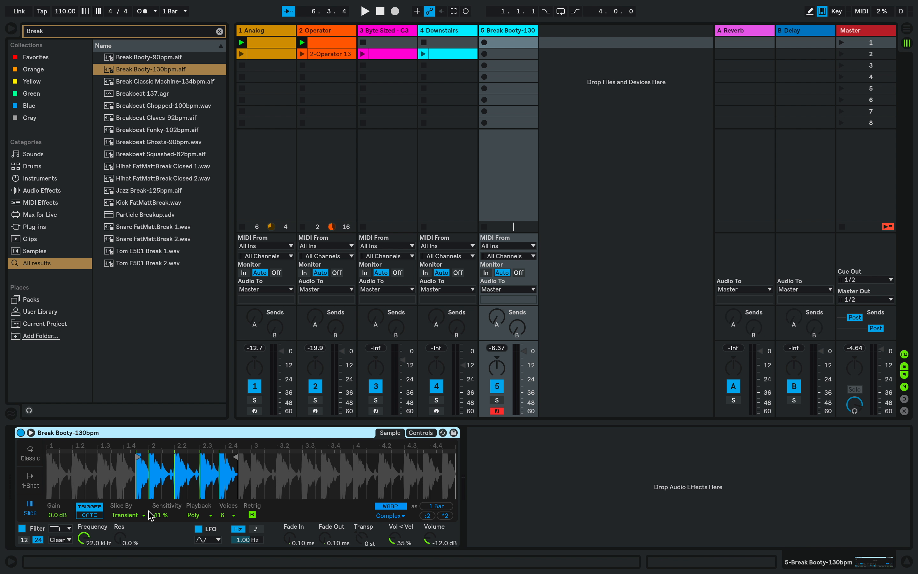
Return the sampler to Classic mode with a release of 35.5 s and audition the loop.
left_click(31, 455)
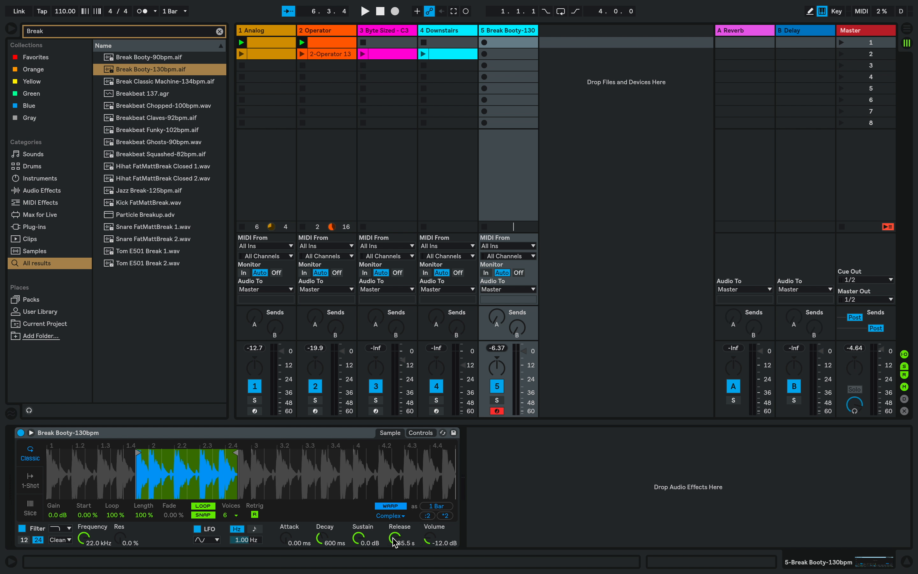
key("a")
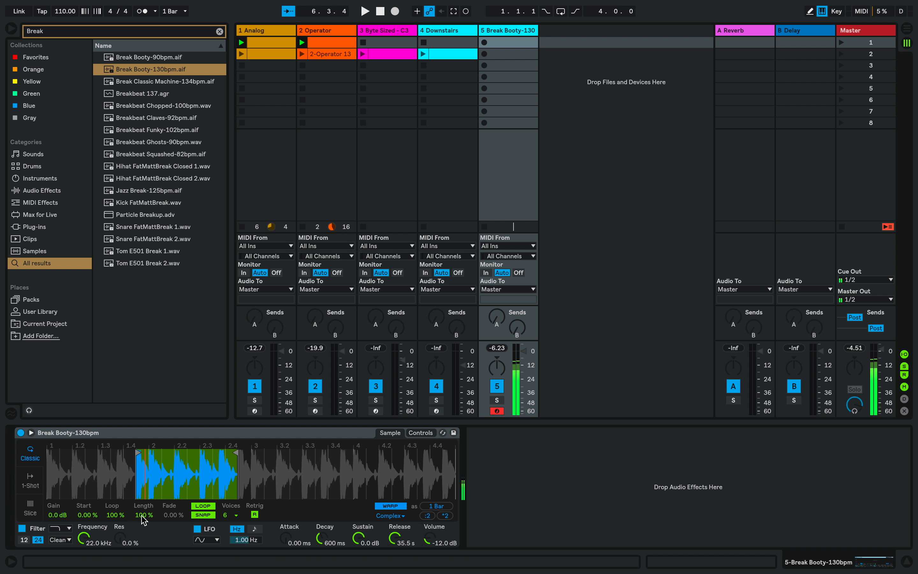
Toggle the sampler's filter and LFO off and back on.
left_click(22, 529)
left_click(22, 529)
left_click(196, 529)
left_click(197, 529)
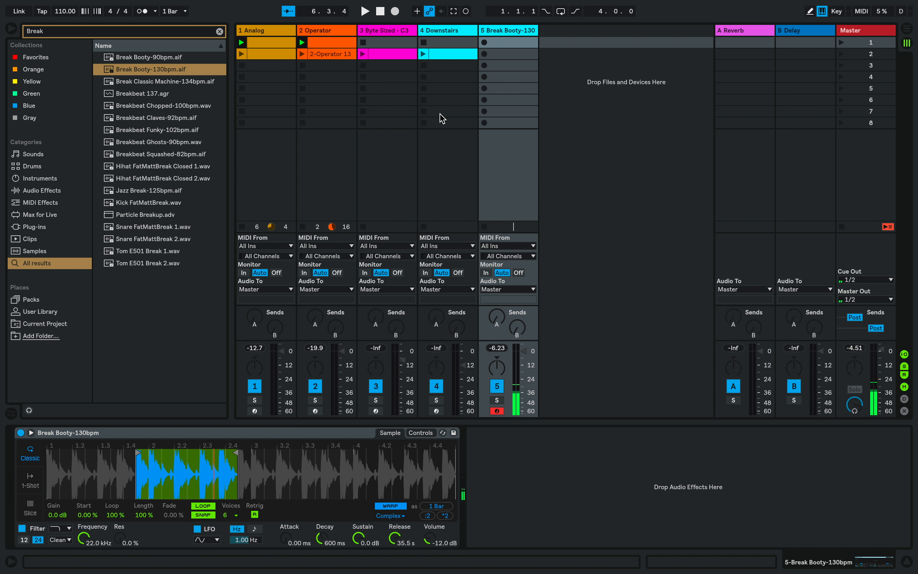
Create an empty MIDI clip in scene 2 of the Break Booty track and show it in an enlarged note editor with a 1/32 grid.
double_click(503, 54)
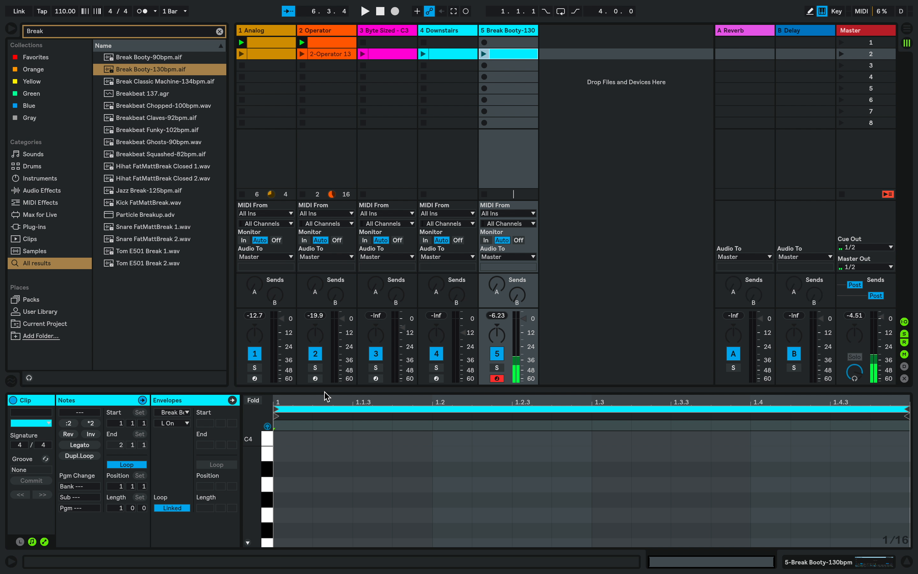
left_click_drag(323, 391, 309, 205)
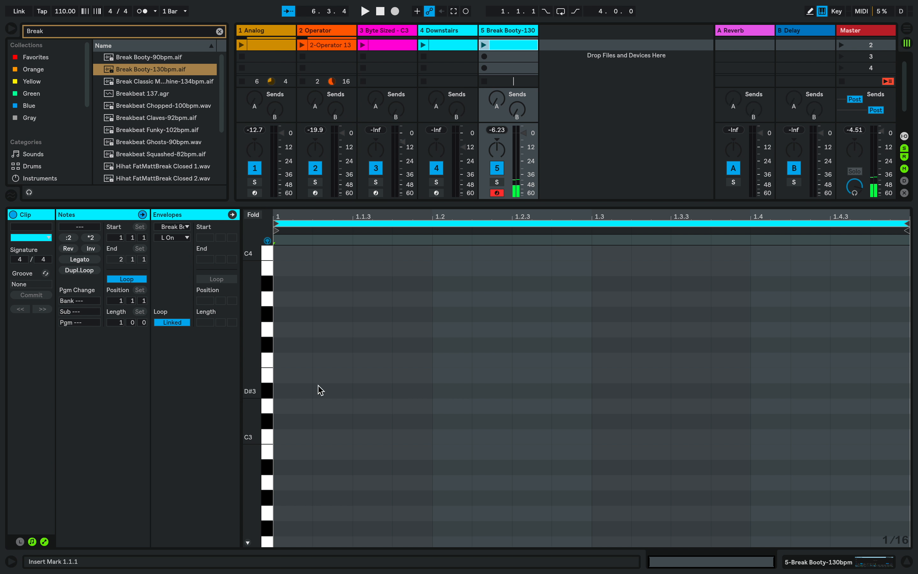
right_click(411, 333)
left_click(530, 503)
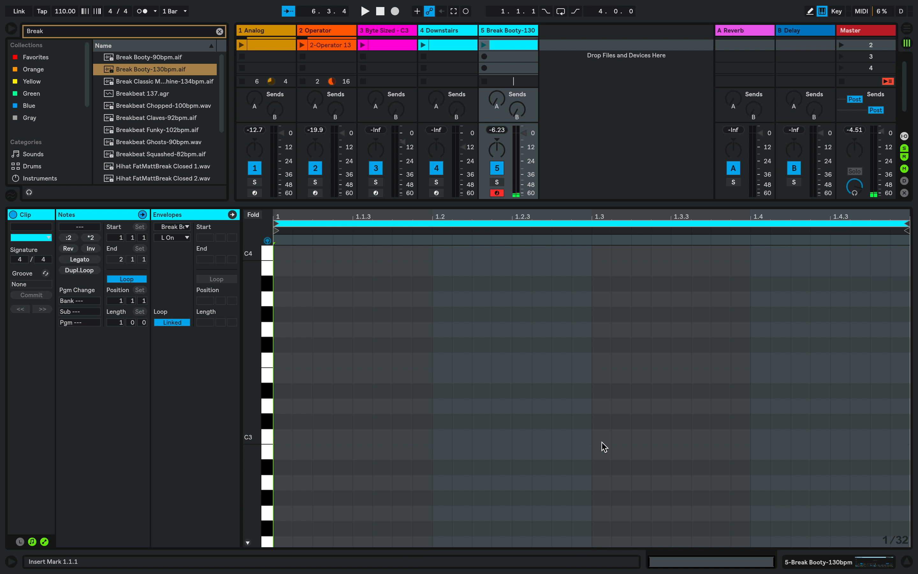
Add three C3 notes to the clip at 1.3.1, 1.3.4 and 1.4.3.
double_click(601, 436)
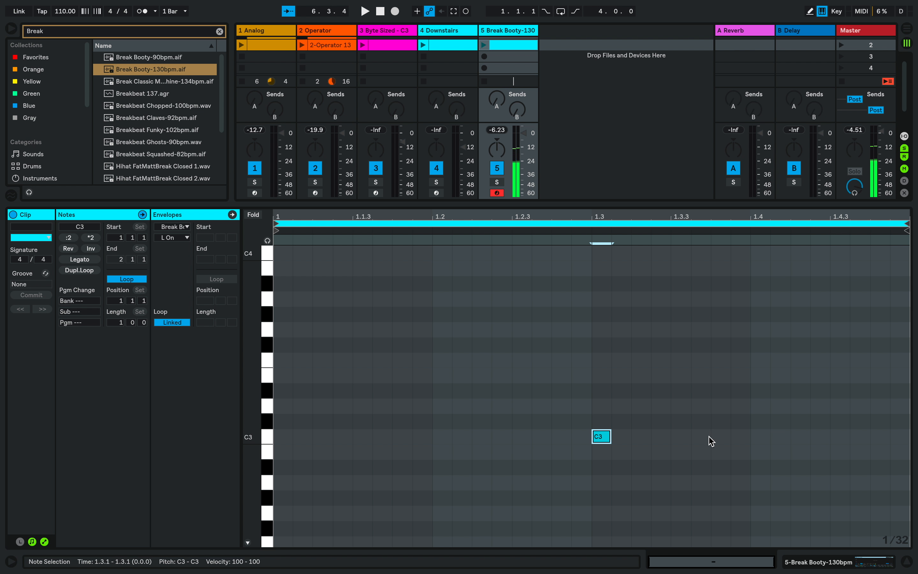
double_click(720, 437)
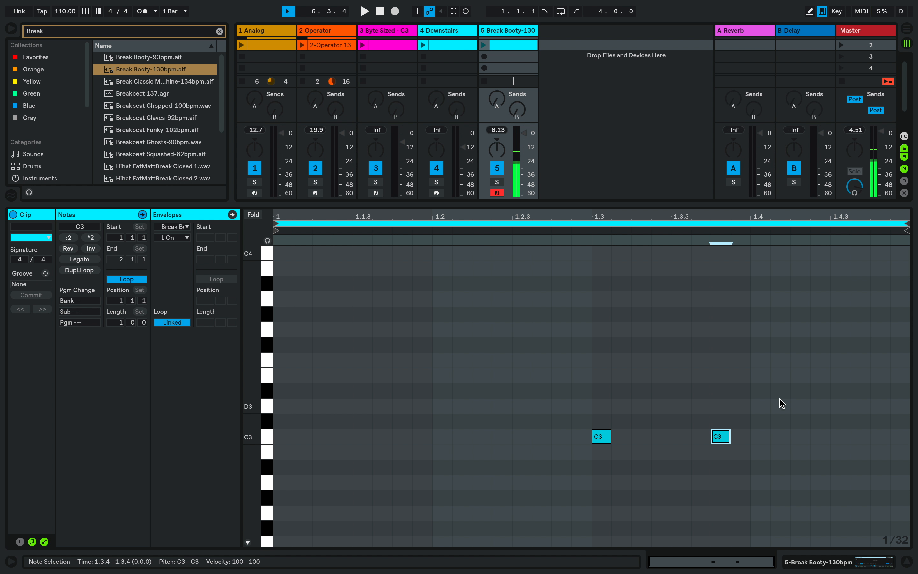
left_click(837, 441)
double_click(838, 437)
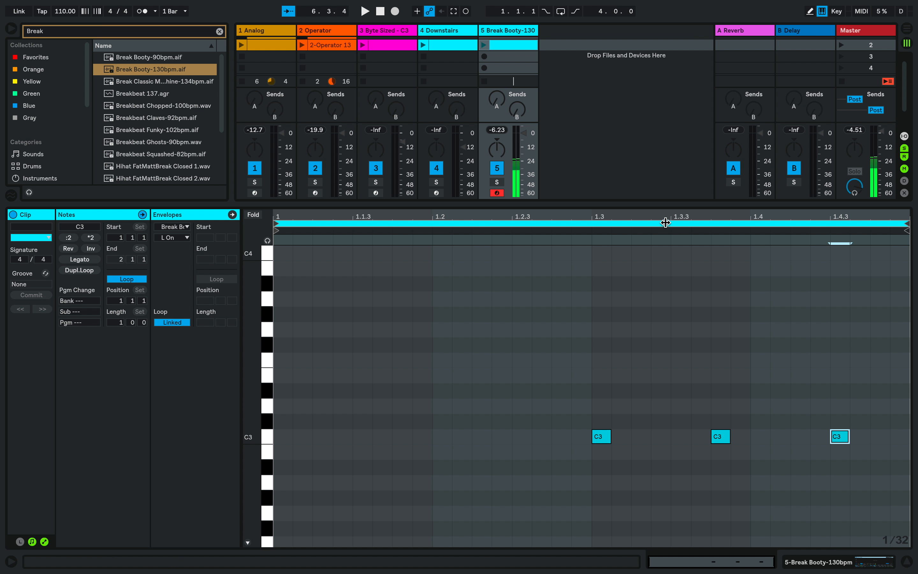
Set the clip's loop length to 4 bars.
left_click_drag(664, 219, 664, 243)
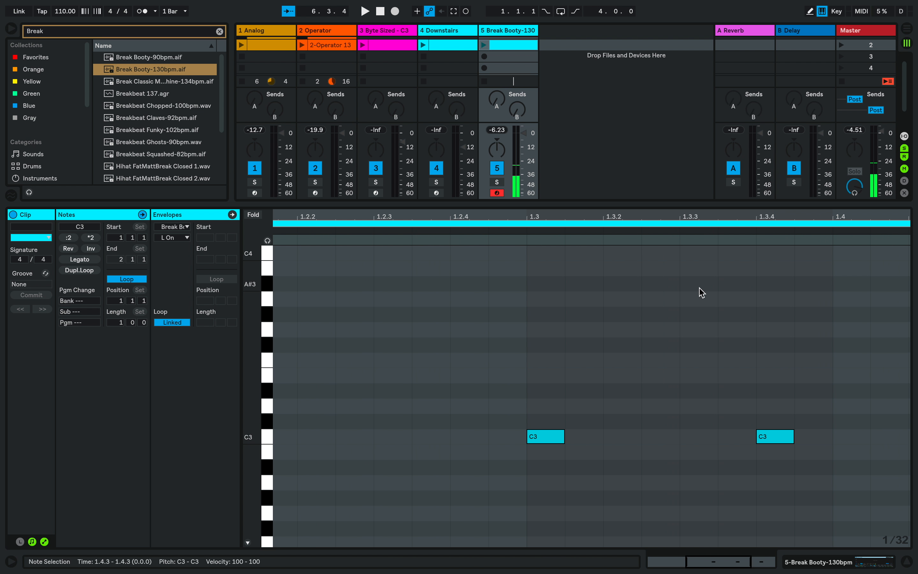
scroll(647, 324, "right", 5)
scroll(648, 324, "down", 2)
scroll(647, 329, "left", 1)
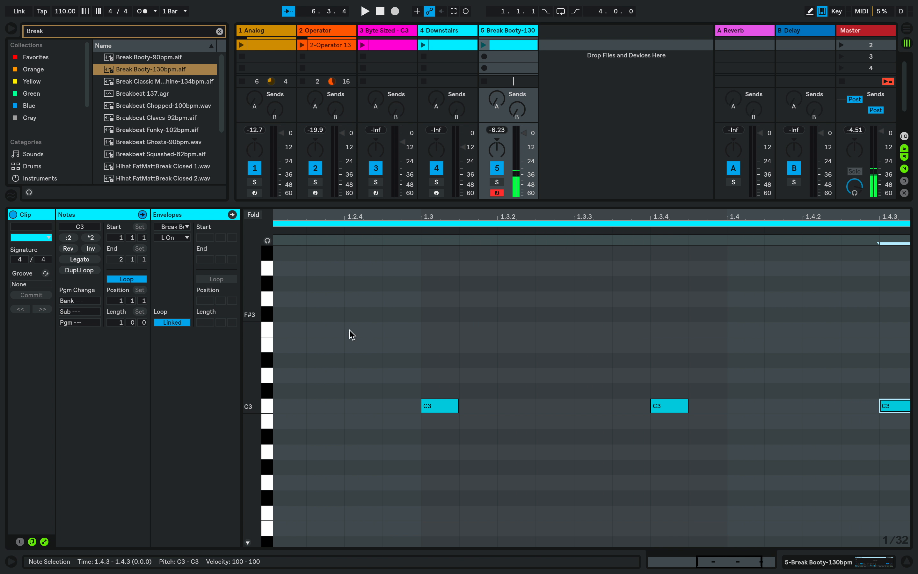
left_click(121, 323)
type("4")
key("Return")
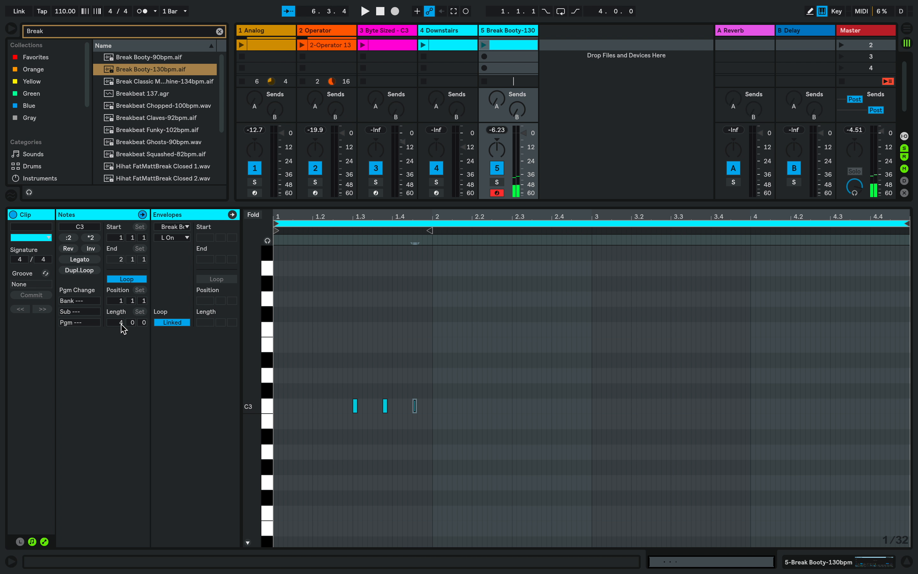
Copy the three C3 notes to the same positions in bars 2, 3 and 4, starting at 2.3.1, 3.3.1 and 4.3.1.
left_click_drag(420, 434, 354, 385)
key("ctrl+c")
left_click(513, 244)
key("ctrl+v")
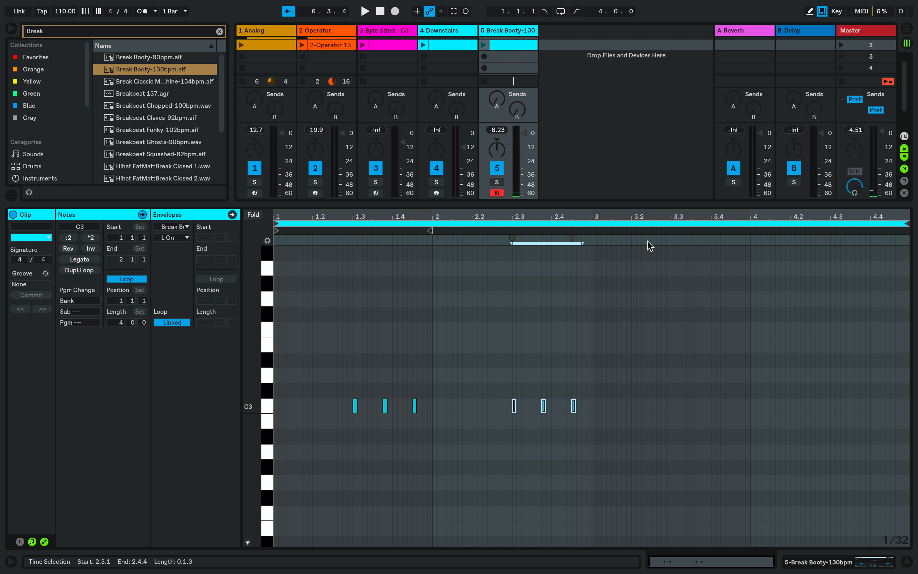
left_click(671, 243)
key("ctrl+v")
left_click(831, 244)
key("ctrl+v")
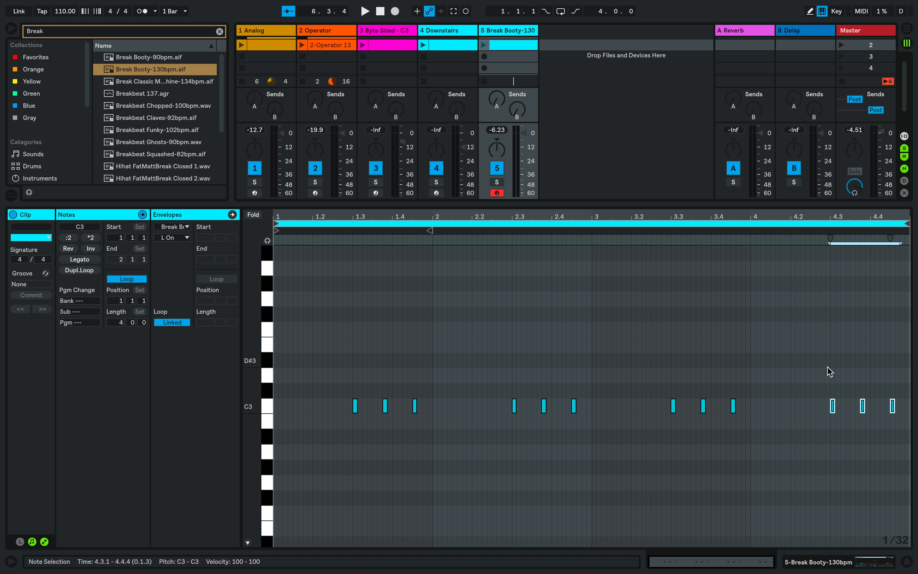
Delete the C3 notes at 4.3.1 and 4.3.4, and play back the edited four-bar clip.
left_click(854, 442)
left_click_drag(808, 377, 861, 426)
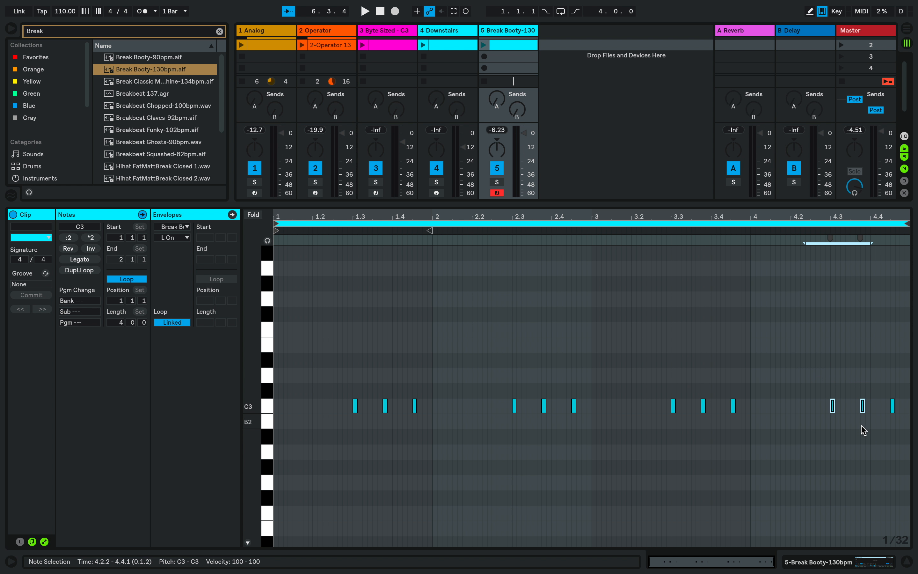
key("Delete")
left_click(484, 45)
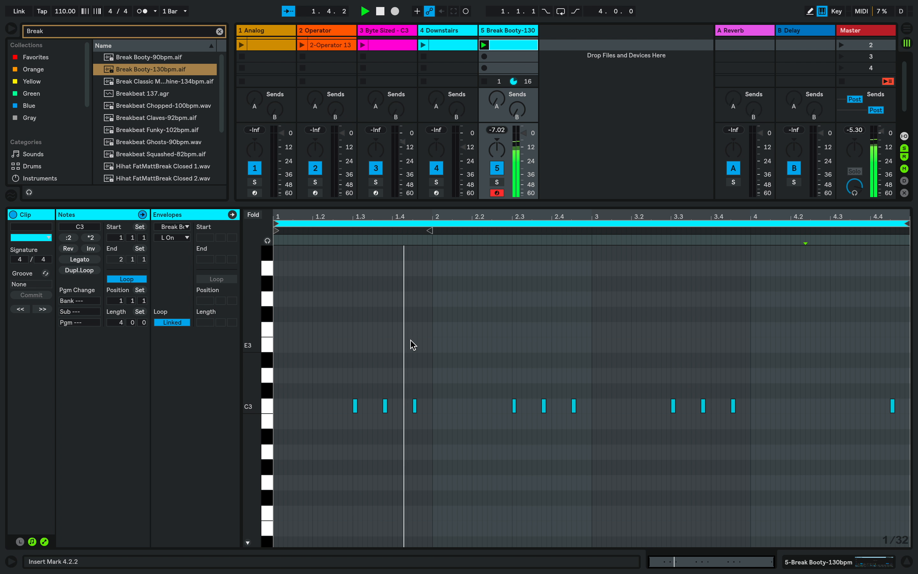
scroll(409, 372, "up", 1)
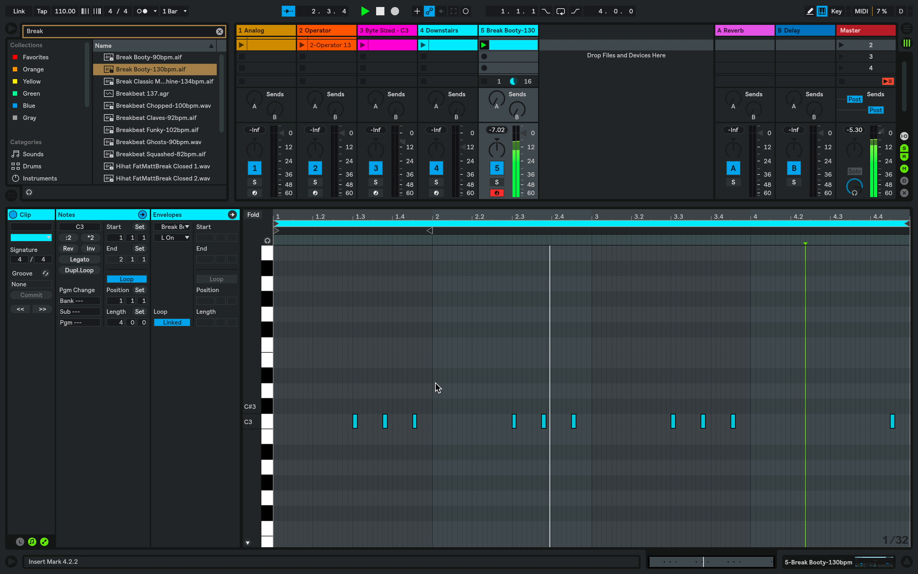
key("space")
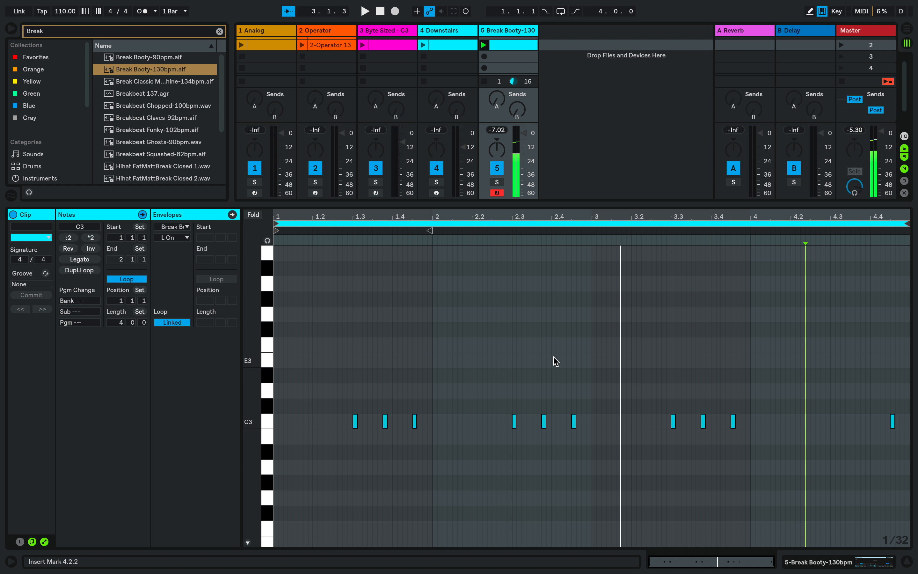
Fine-tune the start and end markers of the looped region in the Break Booty sampler while the clip plays.
left_click(507, 33)
left_click_drag(161, 445, 162, 470)
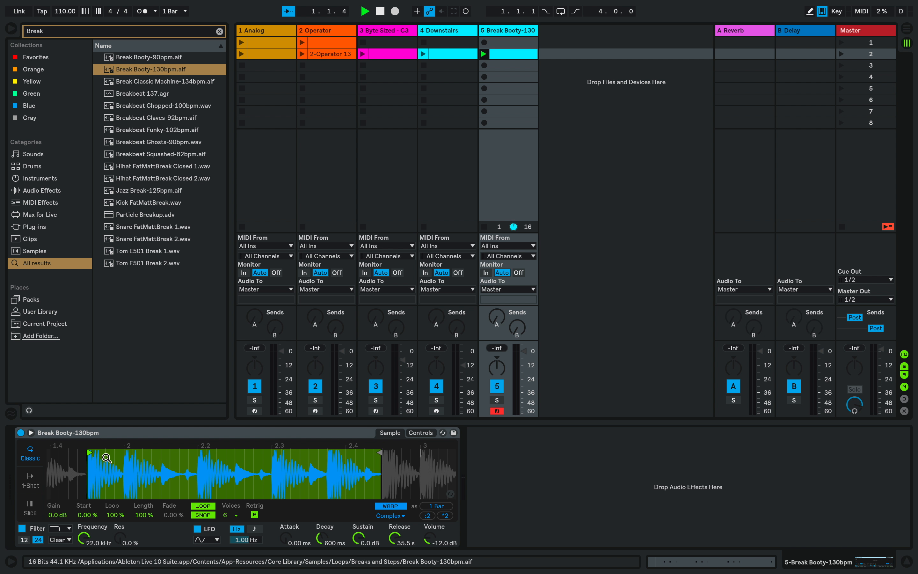
key("space")
left_click_drag(379, 454, 380, 454)
left_click(92, 453)
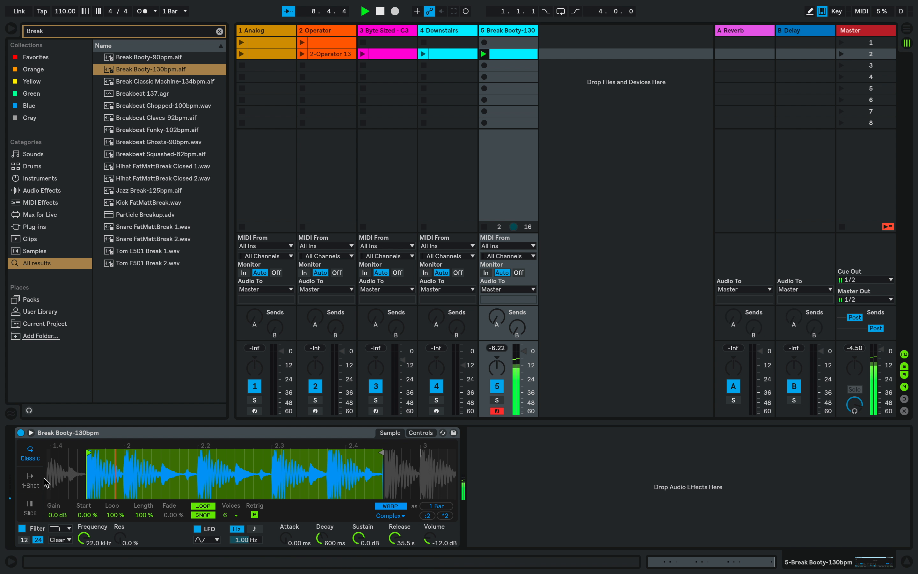
key("space")
Create a new Simpler track and load the sample Clap Wood Block.wav into it.
key("Escape")
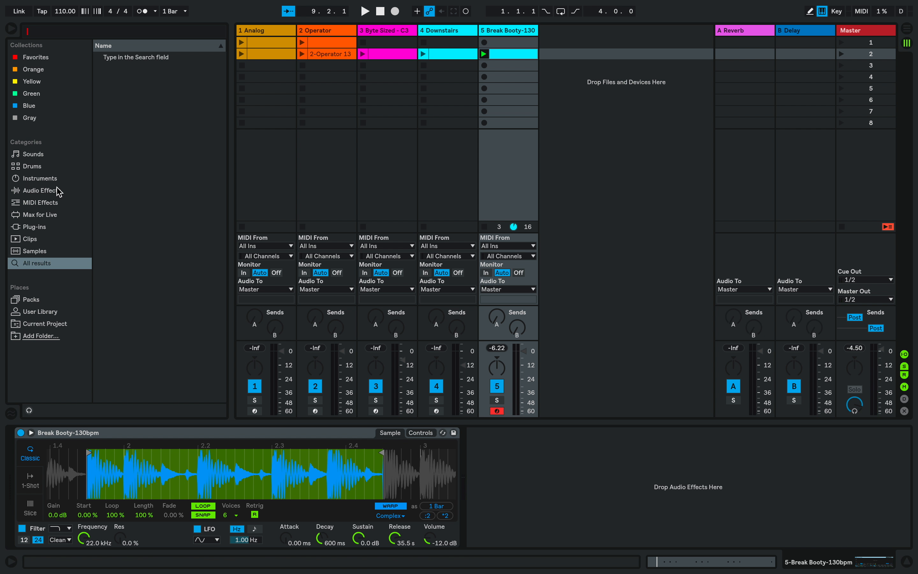
left_click(45, 179)
left_click_drag(125, 168, 611, 91)
key("super+f")
type("Clap Wood")
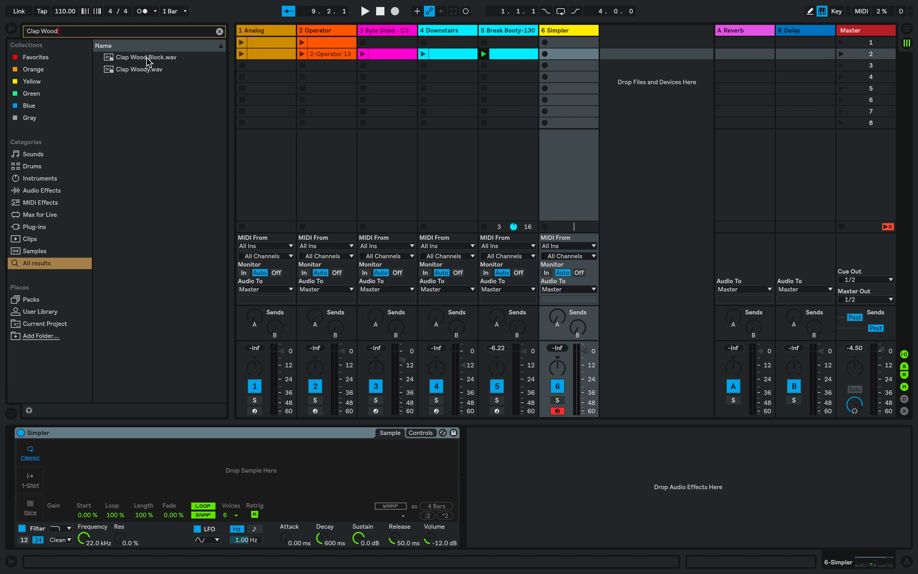
double_click(147, 59)
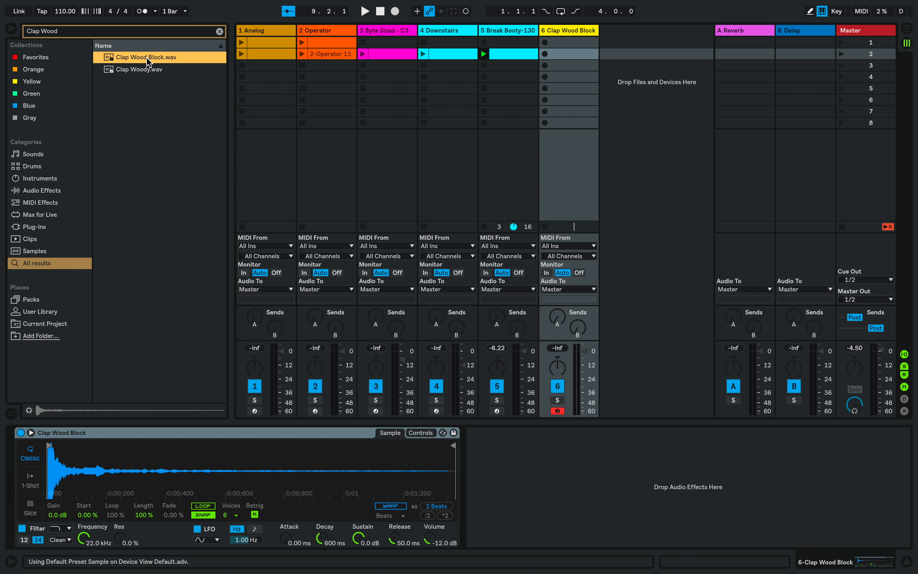
Put the clap sampler in 1-Shot mode and end the sample near 1.2.3 with a 13.8 ms fade-in and 206 ms fade-out.
left_click(31, 485)
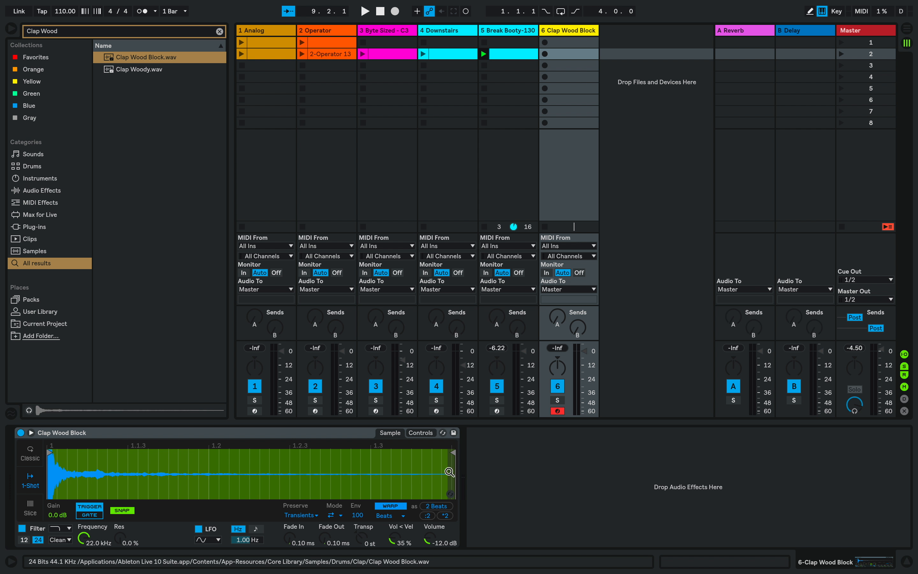
left_click_drag(452, 452, 292, 452)
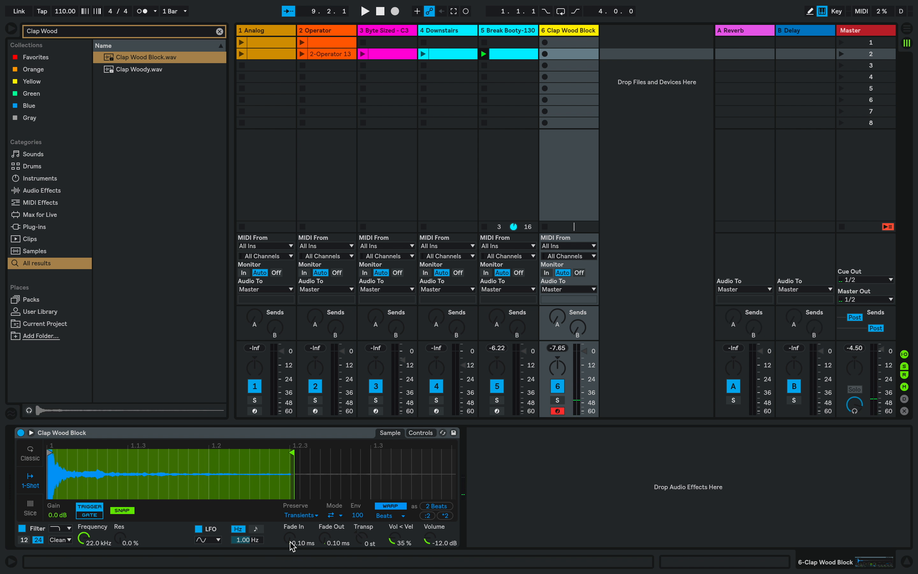
left_click_drag(325, 538, 326, 500)
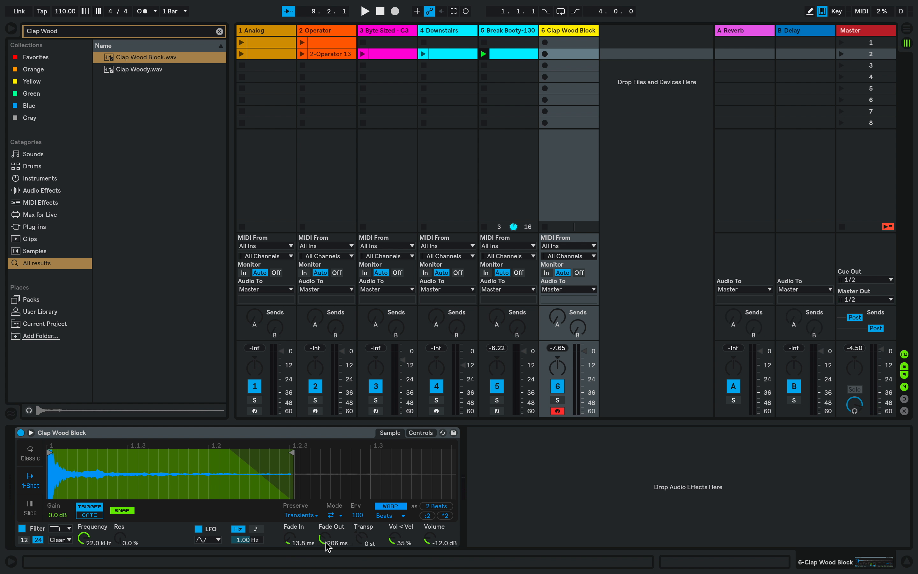
Transpose the clap sample to -6 st, auditioning it before and after the change.
key("a")
key("a")
key("a")
key("a")
mouse_move(361, 538)
left_mouse_down()
mouse_move(361, 549)
mouse_move(362, 536)
left_mouse_up()
key("a")
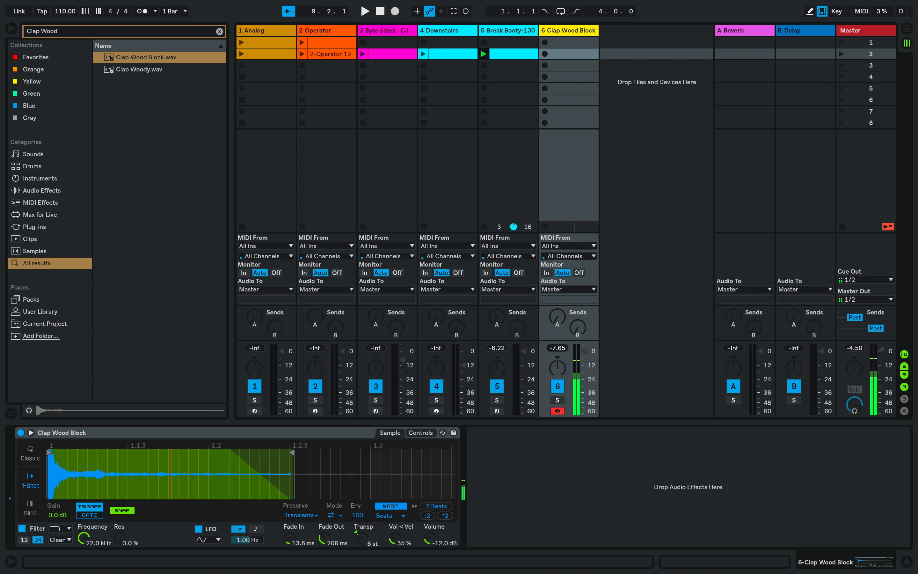
key("a")
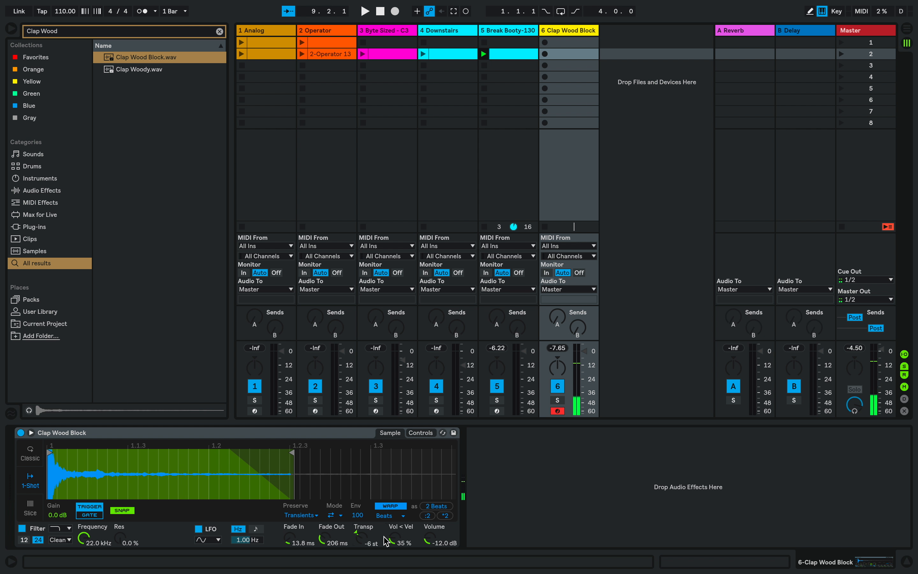
Set the clap sampler's Vol < Vel to 58 % and its filter resonance to 107 %, auditioning the sound.
key("a")
left_click_drag(120, 539, 120, 471)
key("a")
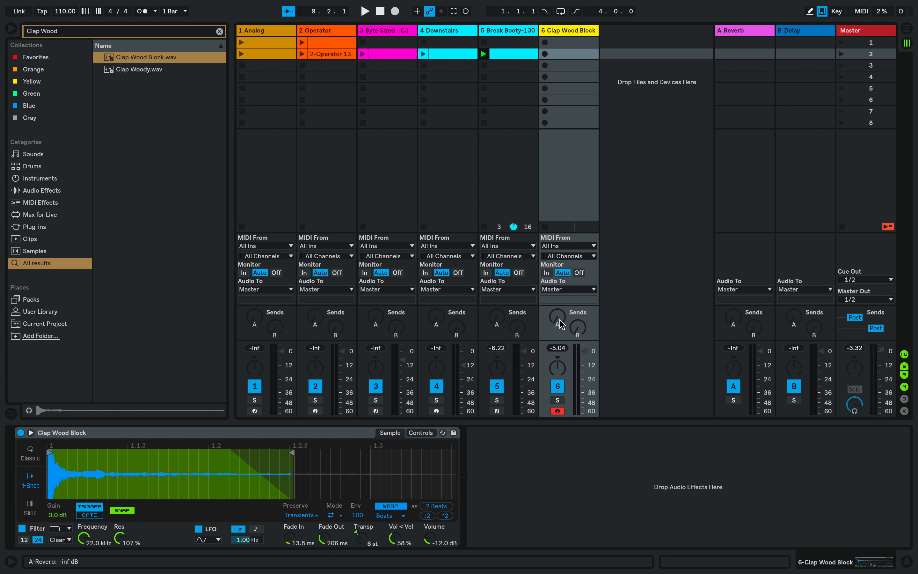
Set the clap track's A-Reverb send to -9.0 dB and raise its B-Delay send, auditioning the sound.
key("a")
key("a")
key("a")
mouse_move(557, 279)
left_mouse_down()
mouse_move(557, 311)
mouse_move(557, 269)
left_mouse_up()
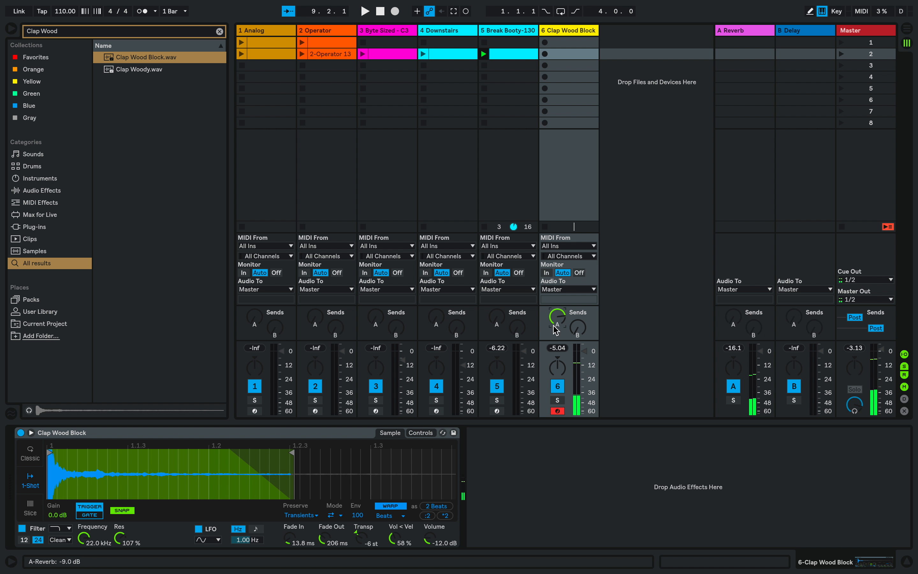
left_click_drag(578, 327, 577, 299)
key("a")
key("a")
key("a")
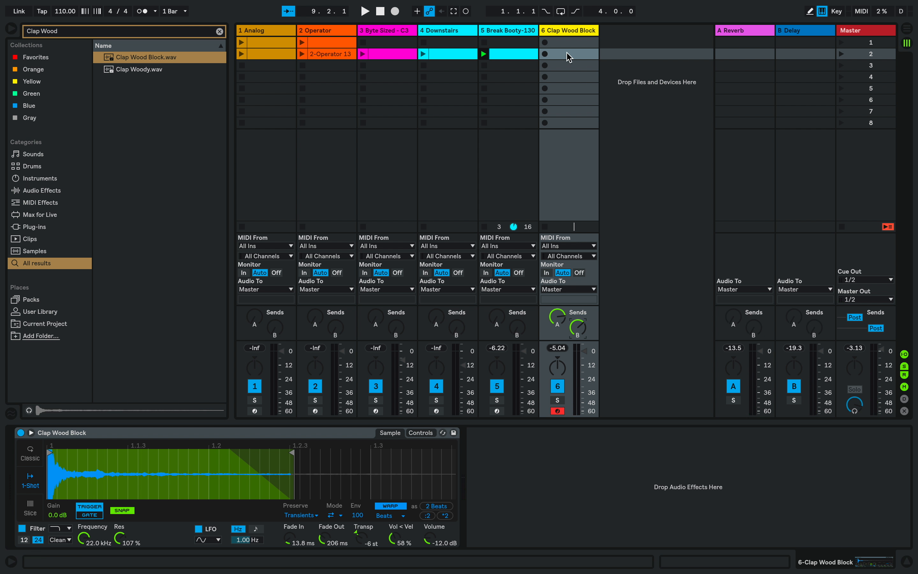
Create an empty MIDI clip in scene 2 of the Clap Wood Block track and set its loop length to 7 bars.
key("ctrl+shift+m")
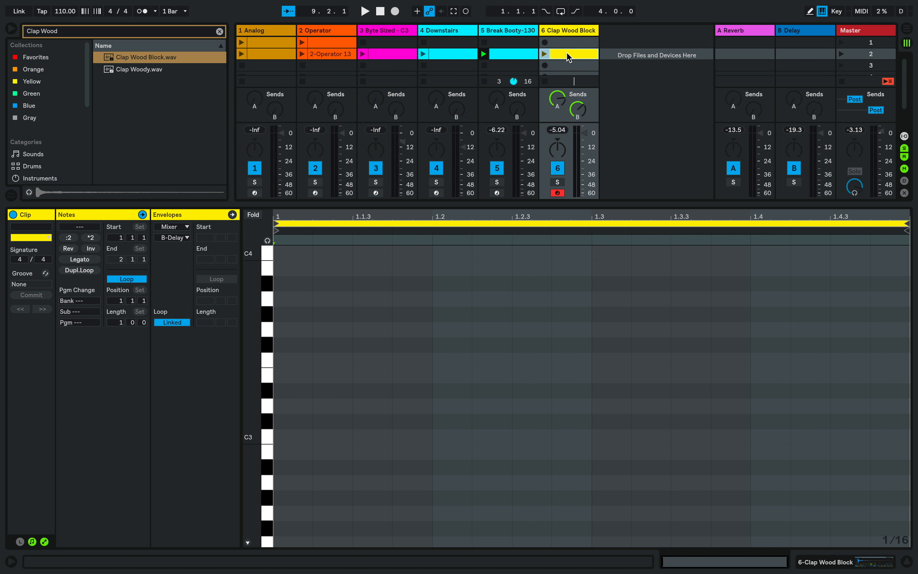
left_click(121, 321)
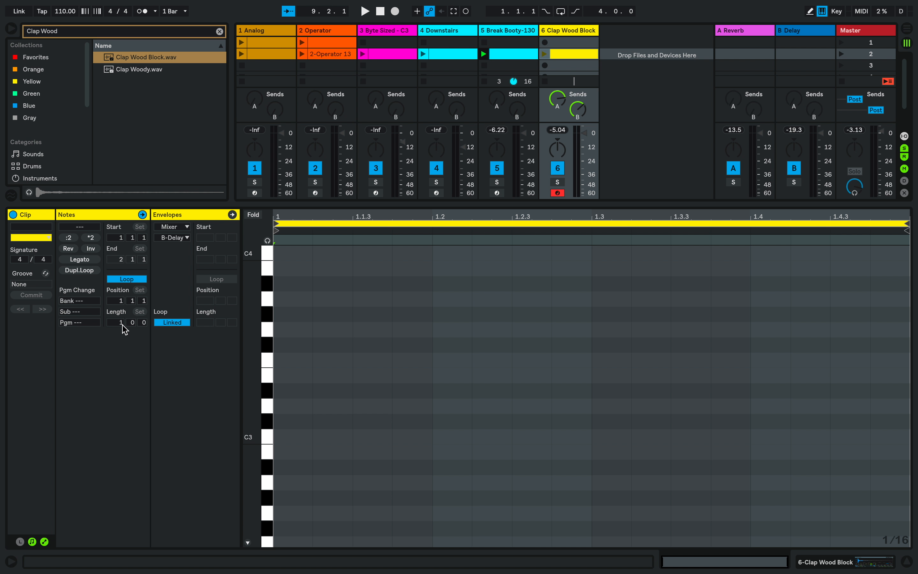
key("Return")
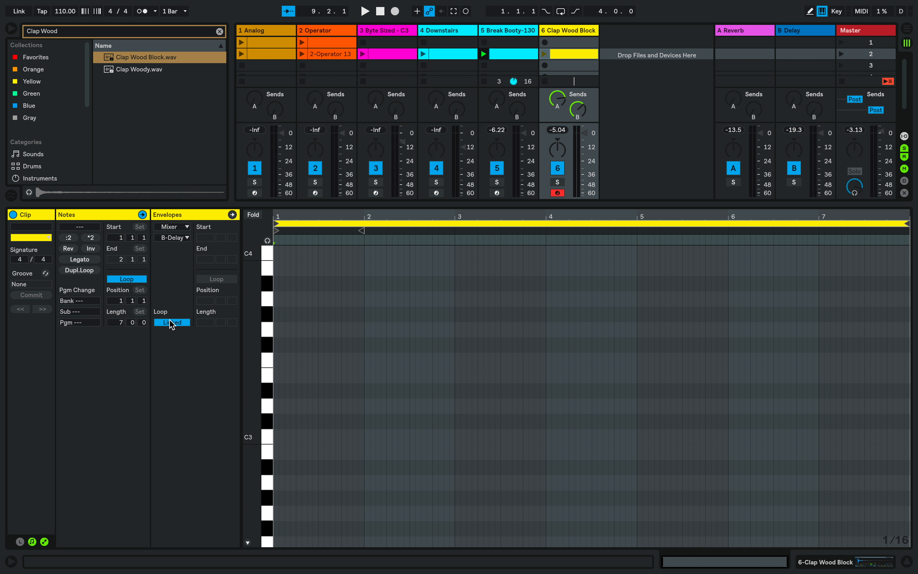
Add one-beat C3 notes to the clap clip at 2.2.1, 4.2.1 and 6.2.1.
left_click_drag(388, 216, 389, 243)
double_click(390, 436)
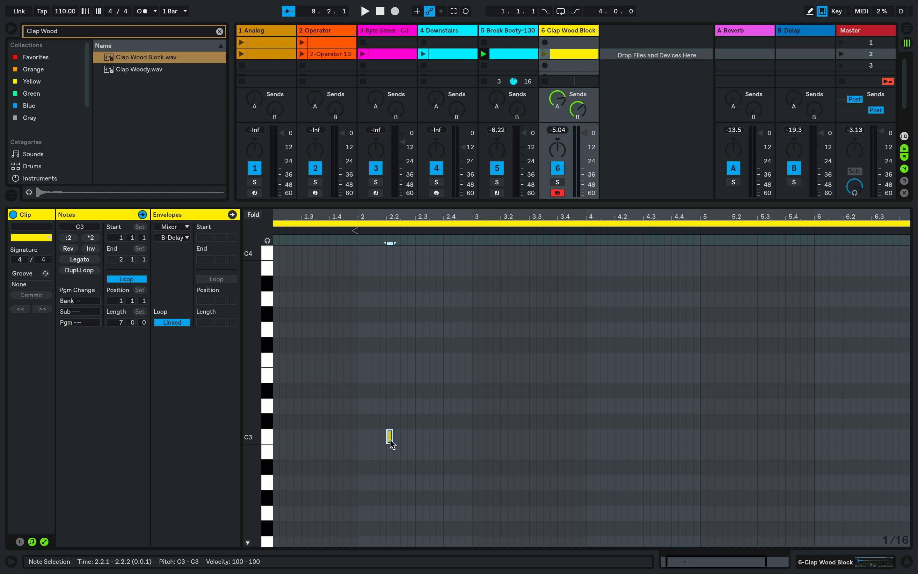
left_click_drag(391, 438, 415, 440)
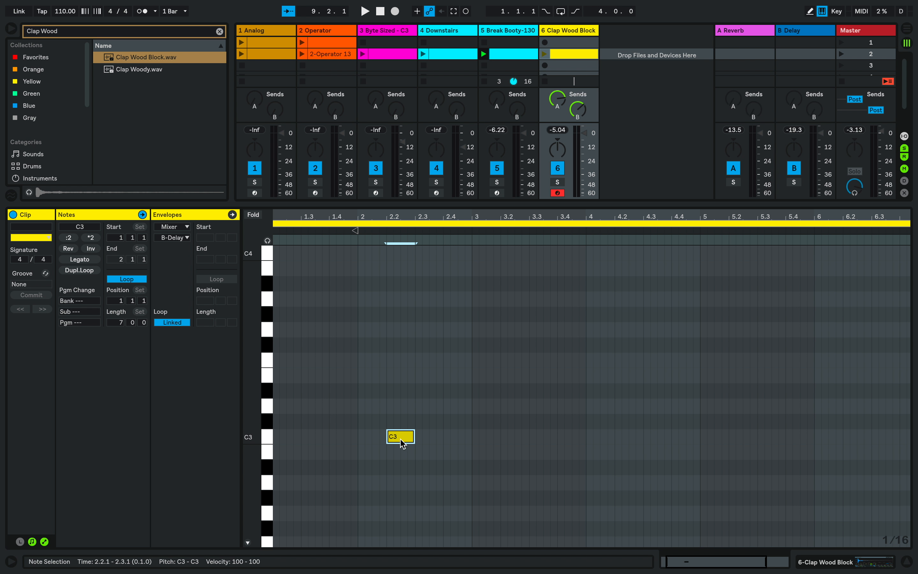
double_click(618, 436)
double_click(846, 437)
Launch scene 2 and lower the Clap Wood Block track's volume slightly during playback, then stop.
left_click(841, 54)
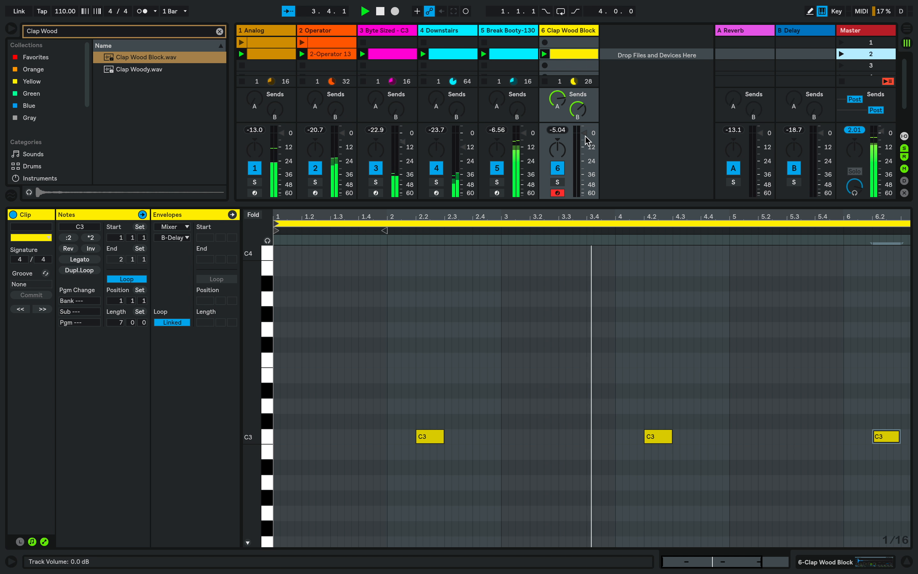
left_click_drag(584, 134, 584, 140)
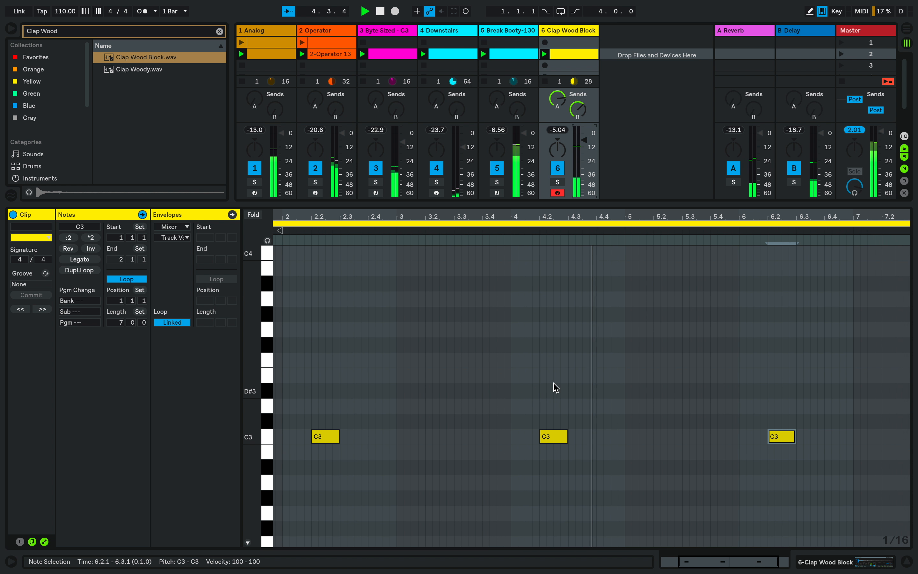
key("space")
Move the clap clip's middle C3 note one beat later to 4.3.1 and restart playback.
scroll(388, 430, "left", 3)
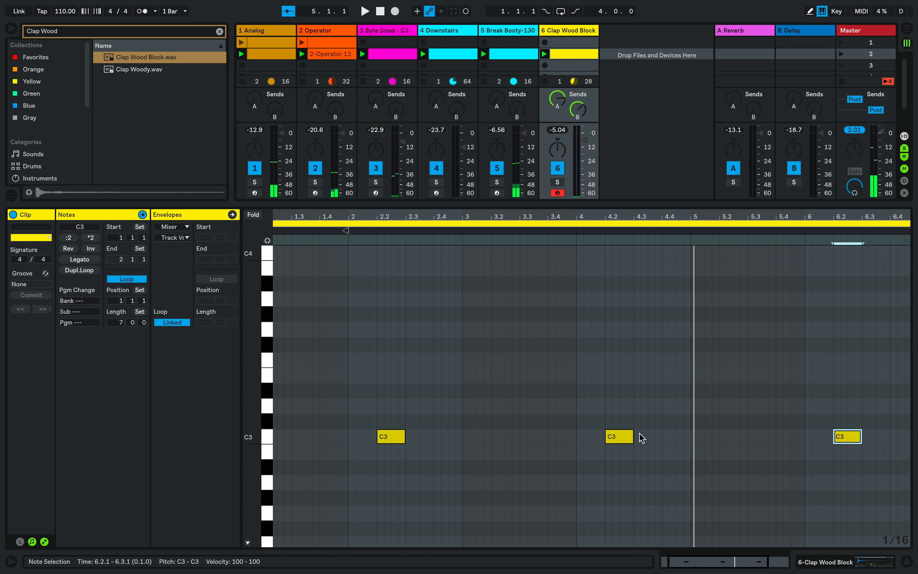
left_click_drag(619, 442, 647, 442)
key("space")
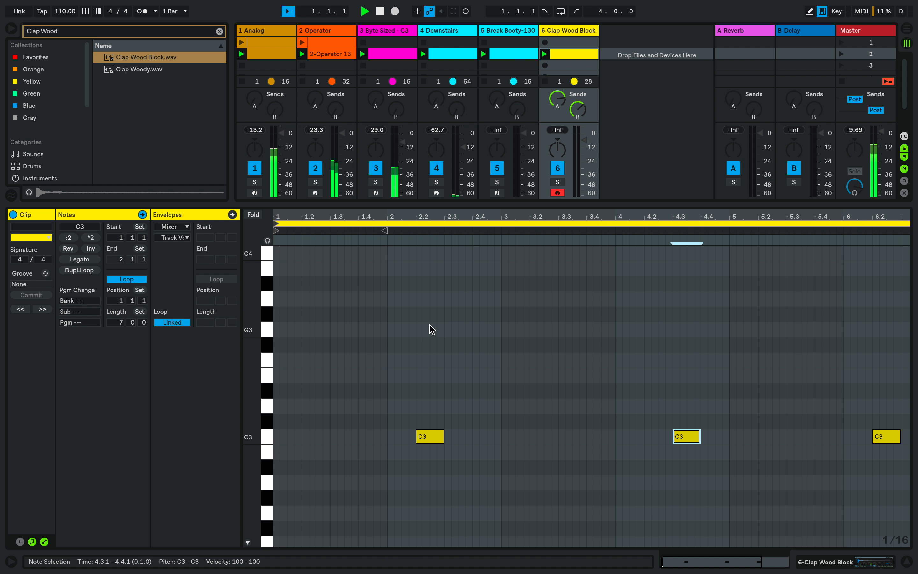